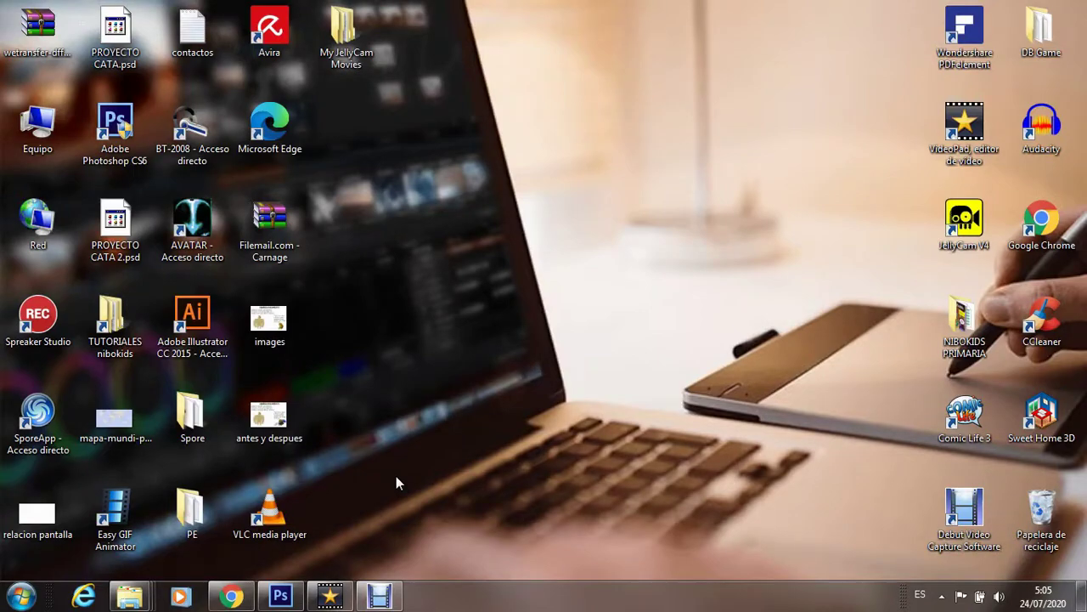
Switch to VideoPad and scrub through the plant animation on the sequence timeline.
click(331, 596)
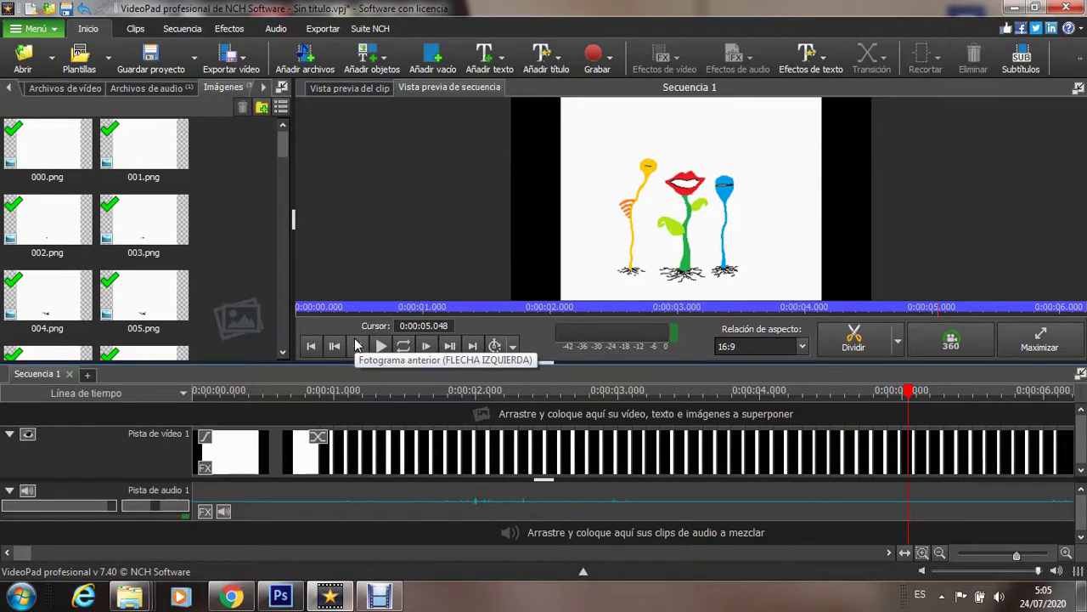
drag(269, 396, 747, 412)
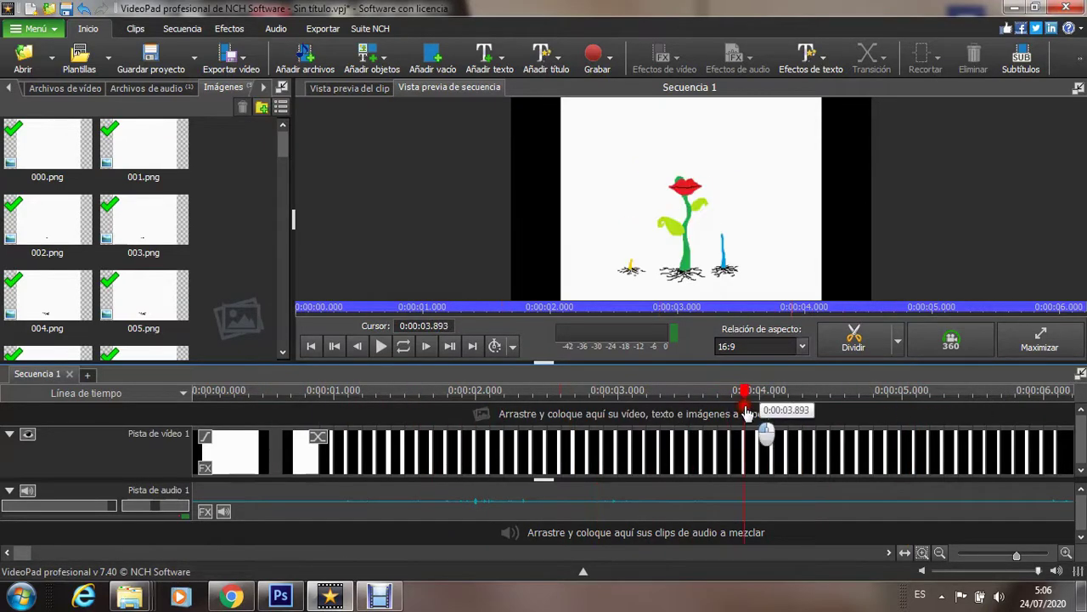
click(340, 451)
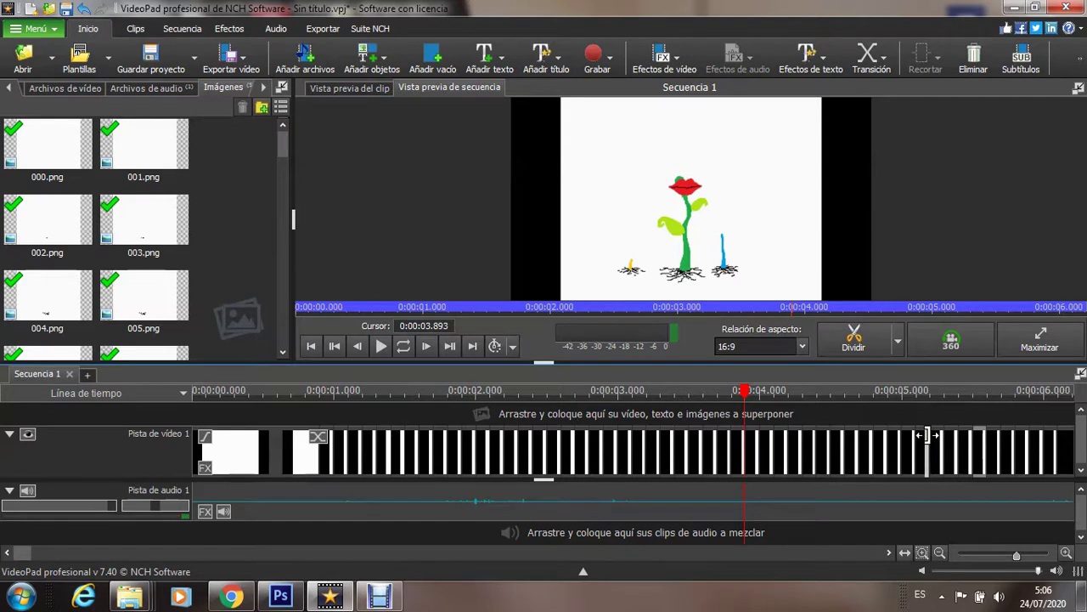
drag(751, 399, 418, 398)
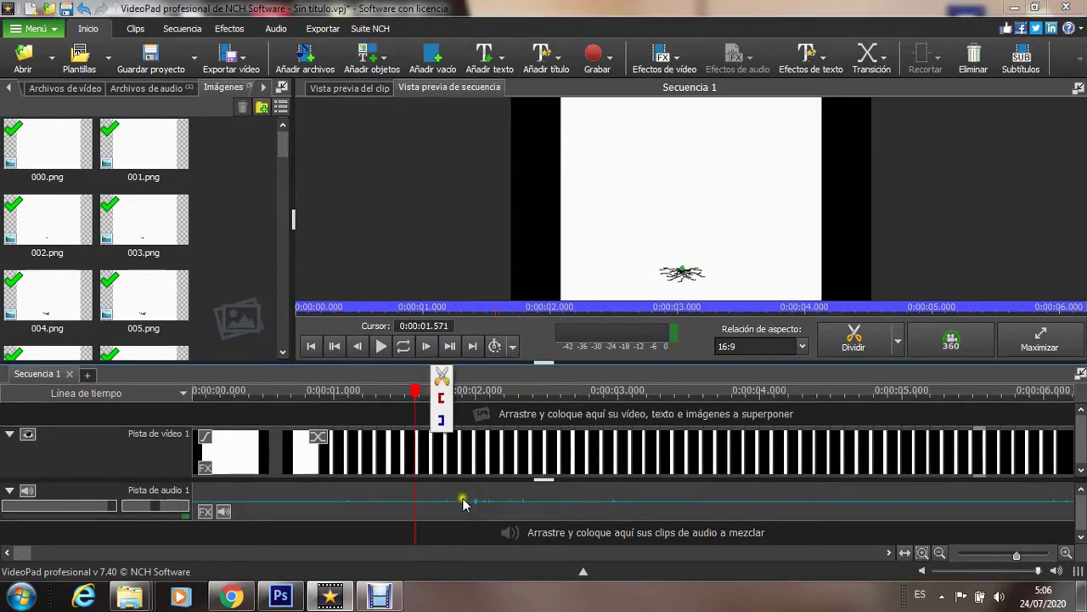
drag(416, 391, 365, 396)
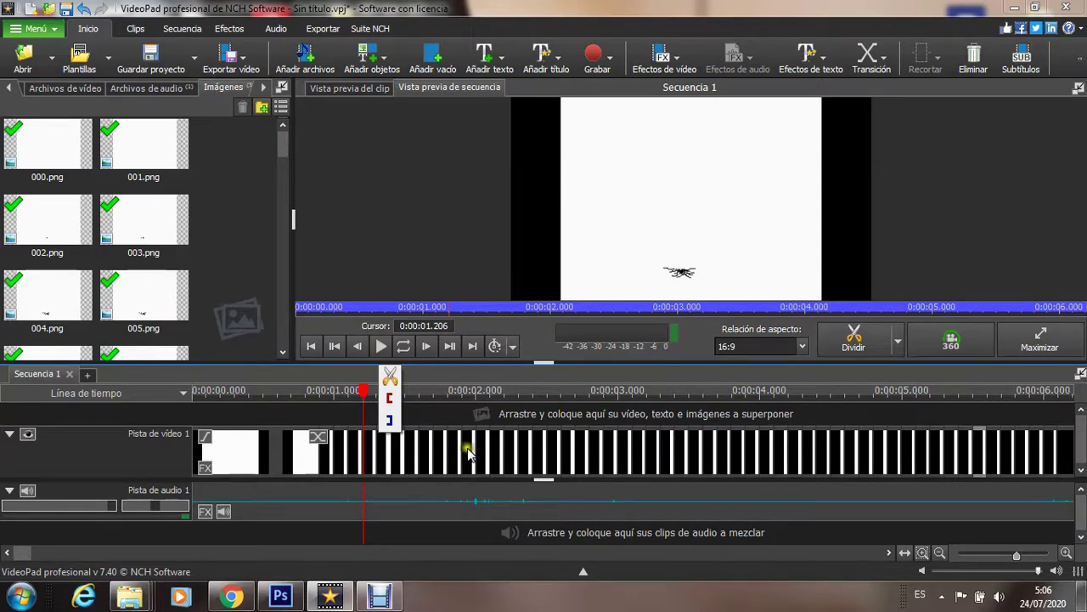
Try moving the frame clip just before the 2-second mark onto a second video track and return it to Pista de vídeo 1.
drag(468, 452, 468, 421)
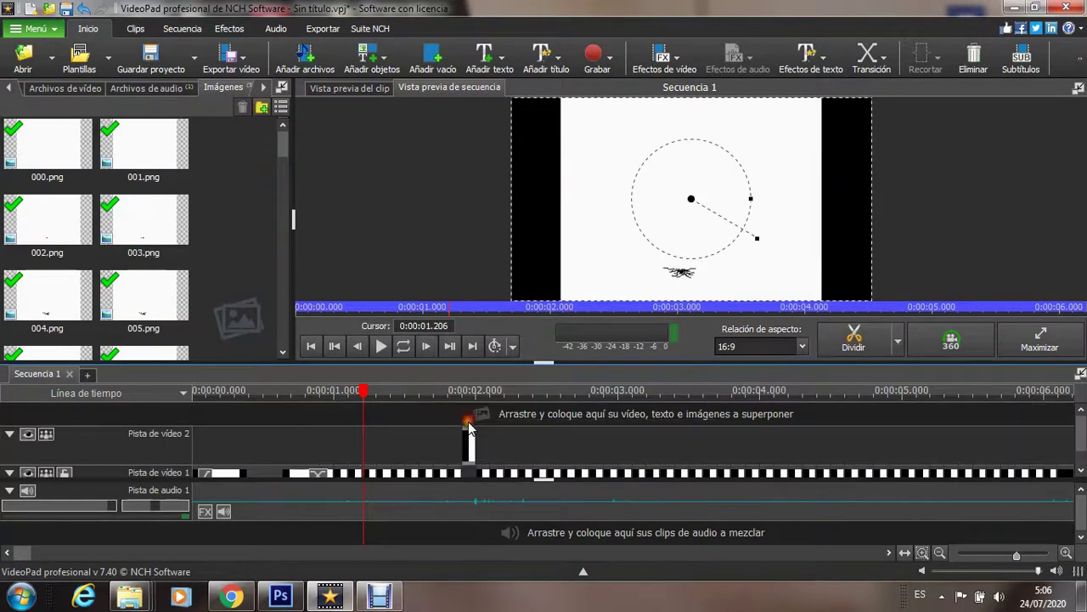
drag(472, 391, 544, 396)
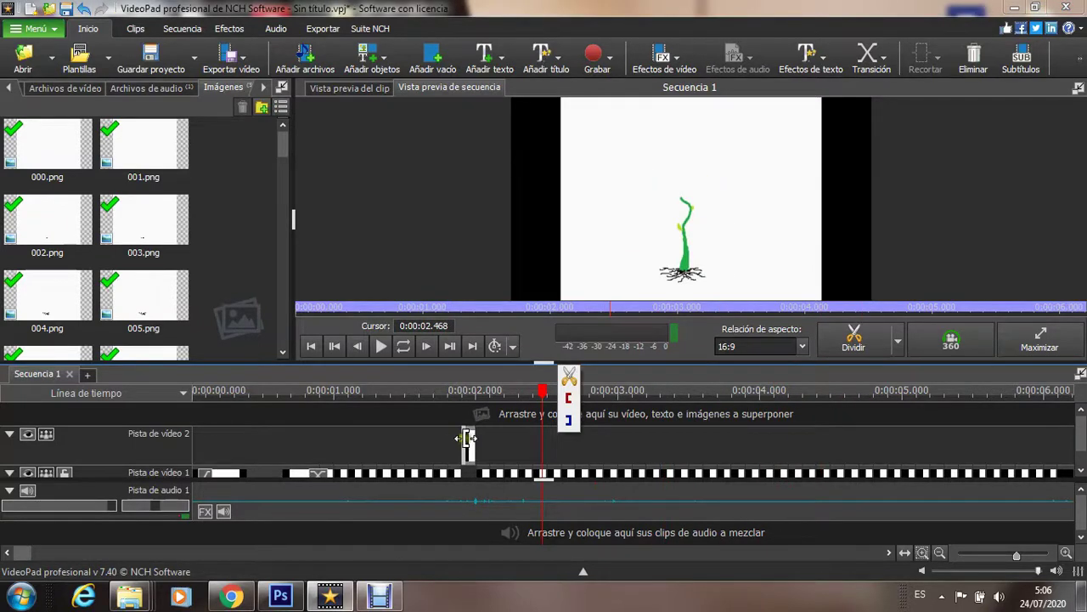
drag(469, 393, 842, 411)
click(952, 431)
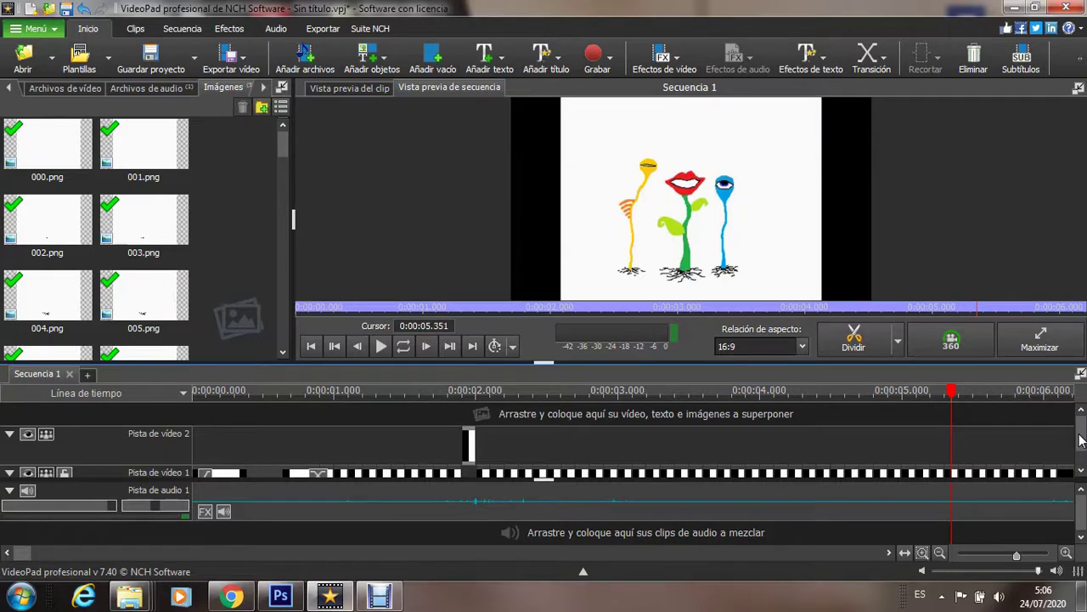
drag(469, 443, 467, 472)
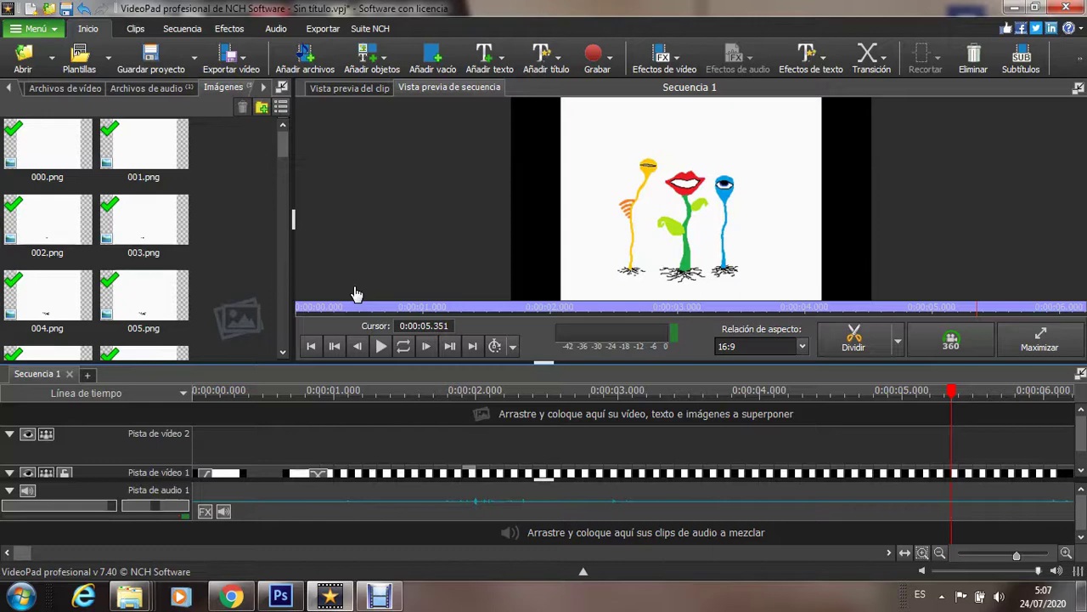
click(486, 443)
drag(1083, 429, 1082, 454)
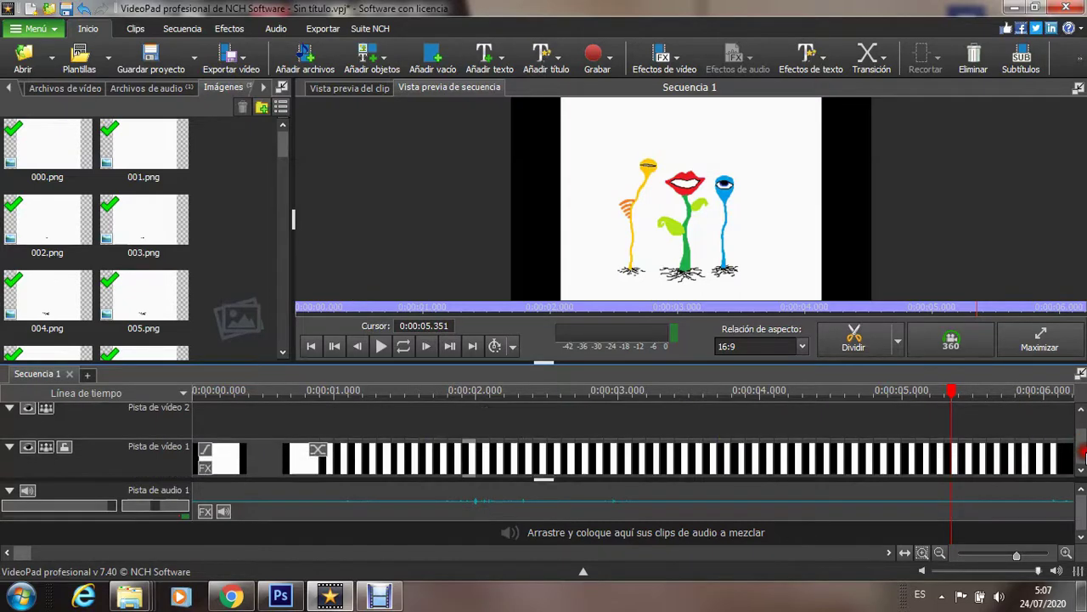
drag(952, 390, 370, 386)
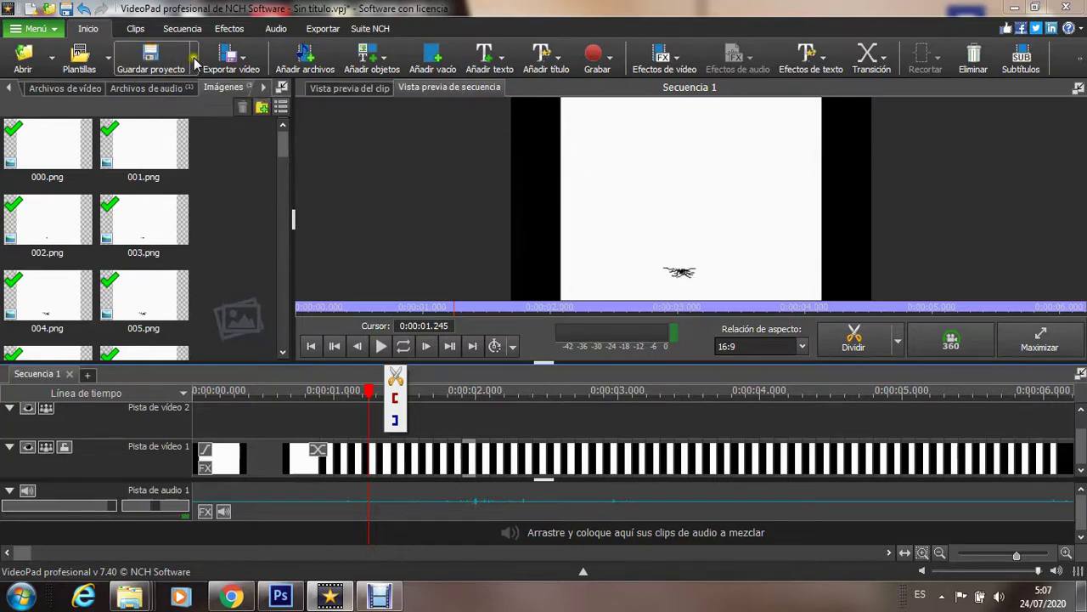
Start saving the project file and open the TUTORIALES nibokids shortcut on the desktop as the destination.
click(195, 61)
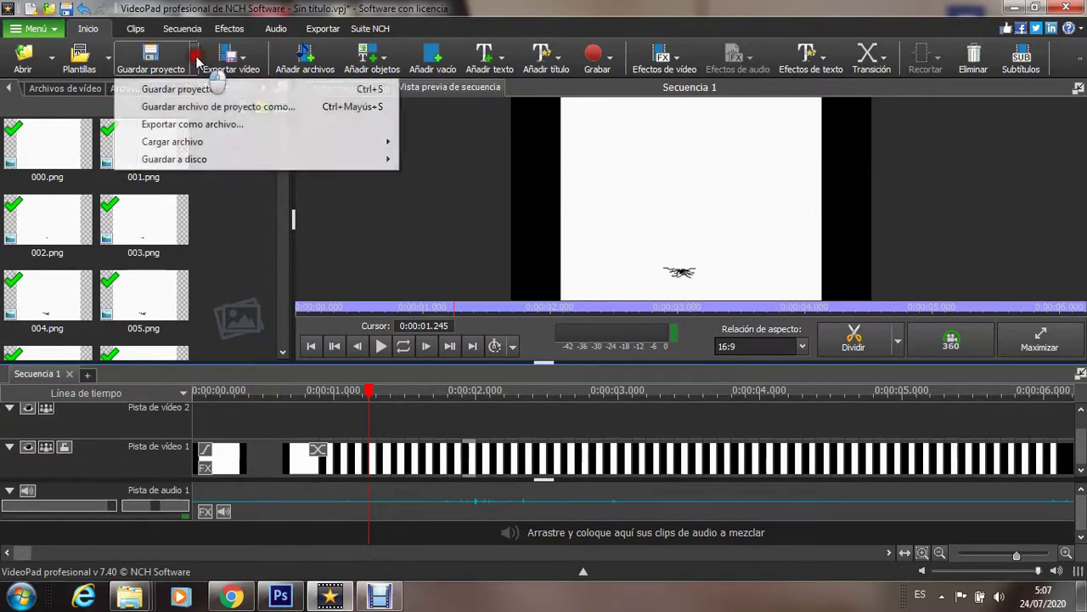
click(37, 30)
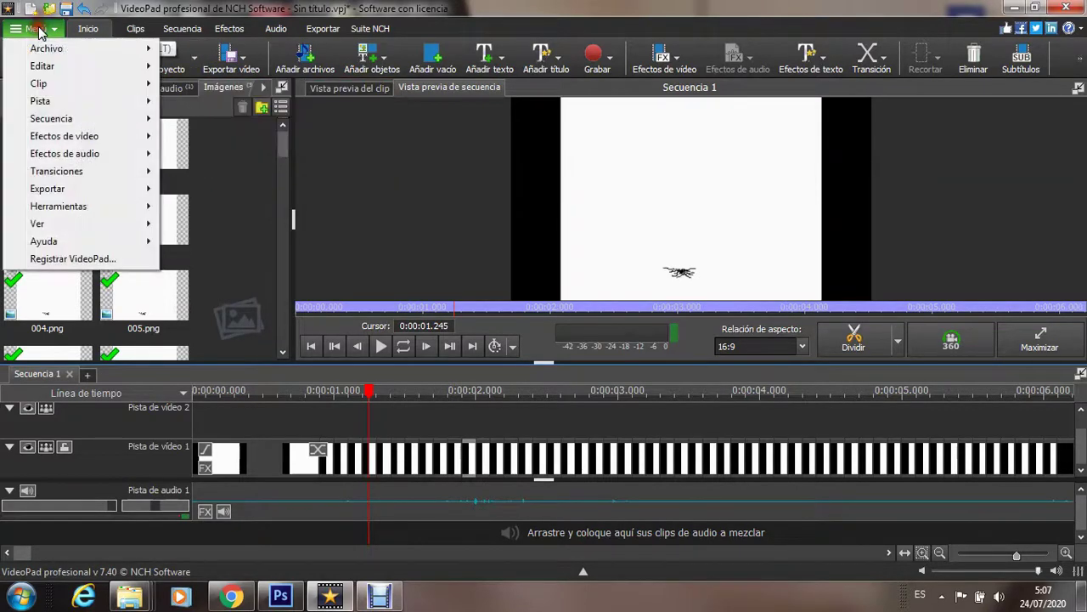
mouse_move(56, 48)
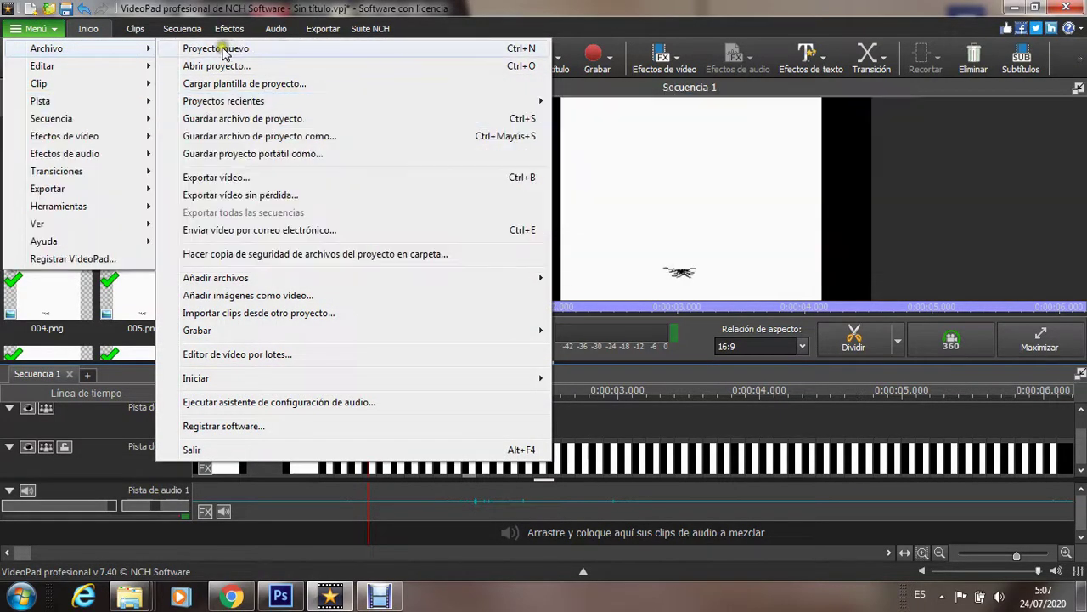
click(253, 120)
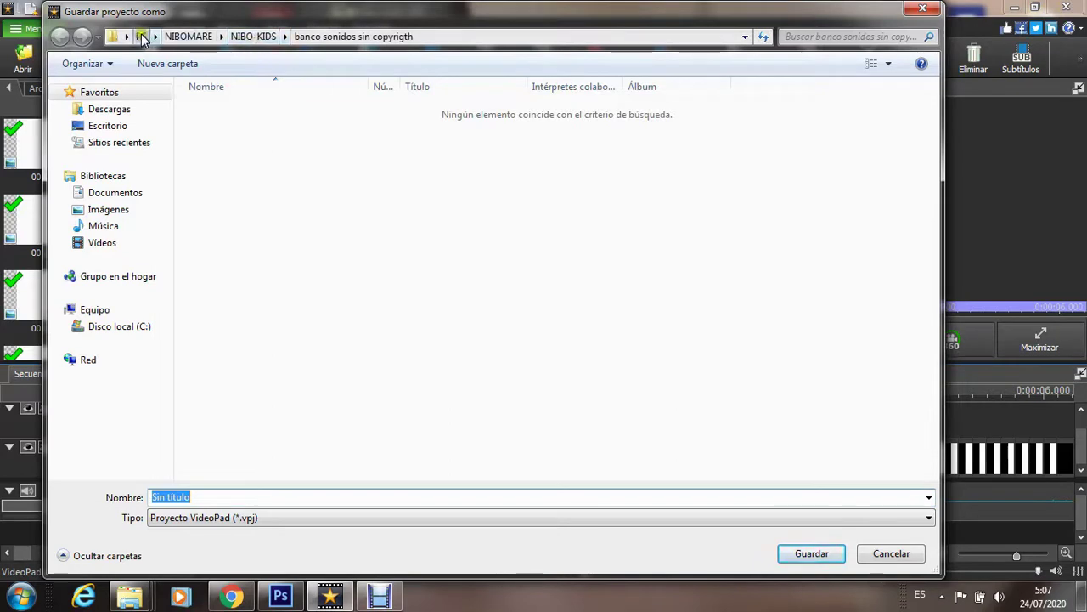
click(108, 126)
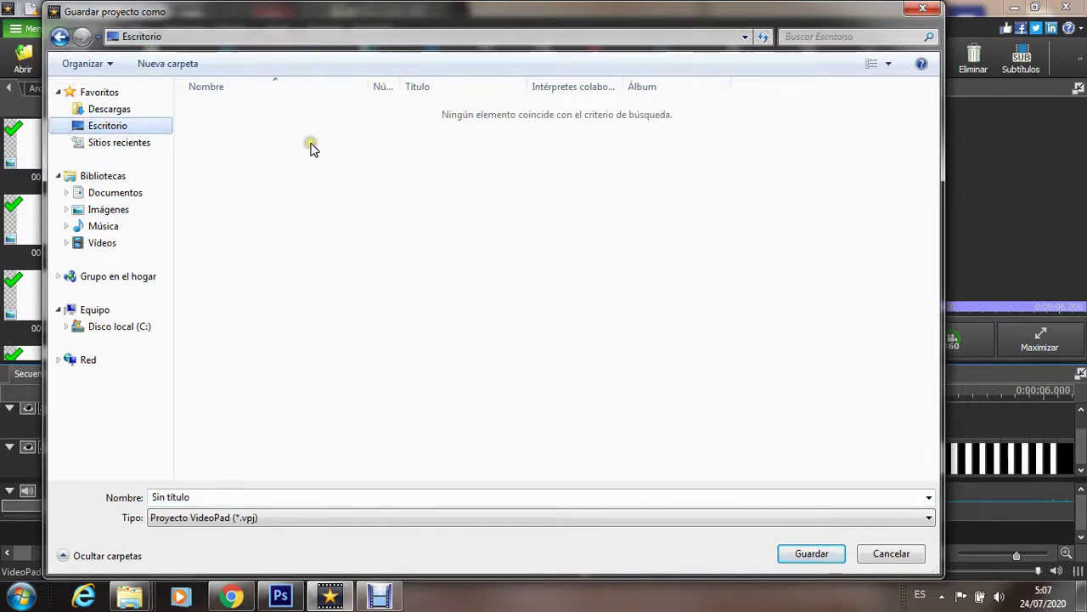
click(256, 182)
key(Right)
key(Down)
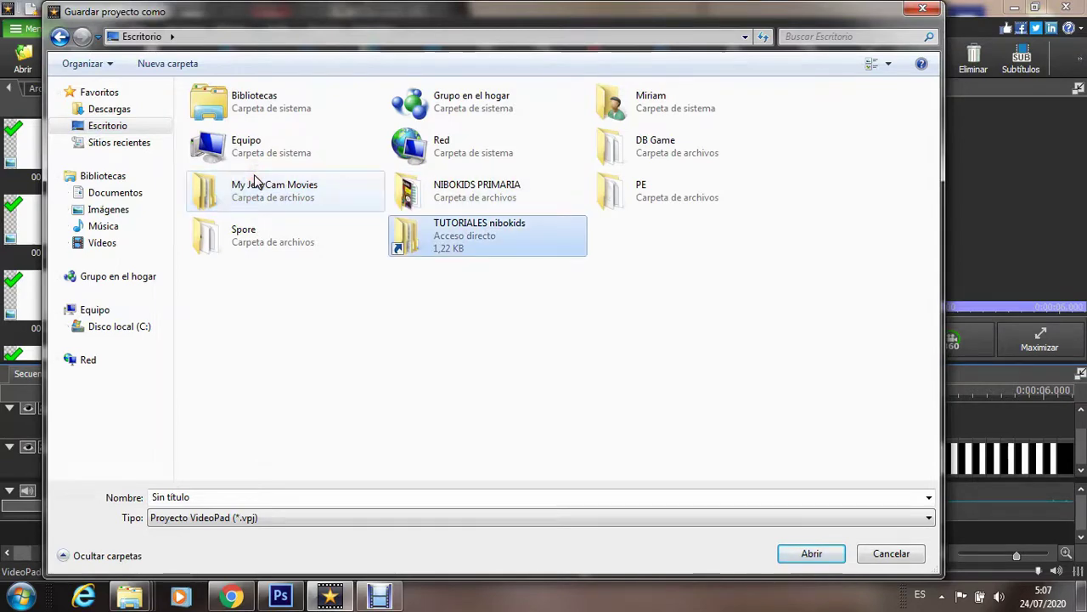
key(Return)
Set the save location to the STOPMOTION PAINT Y VIDEOPAD folder inside CRUDOS.
key(Down)
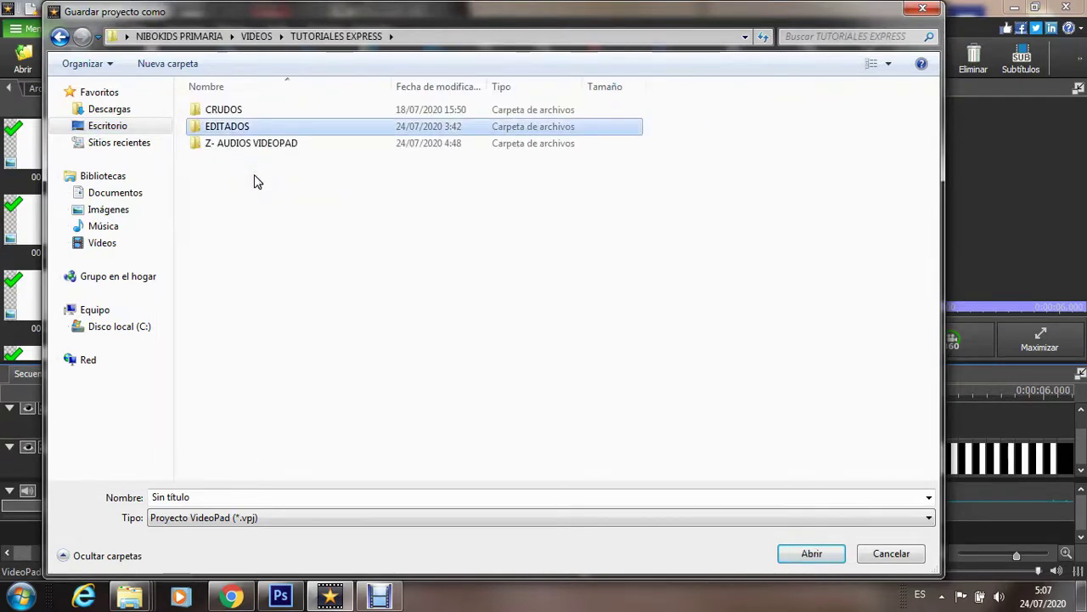
key(Up)
key(Return)
key(Right)
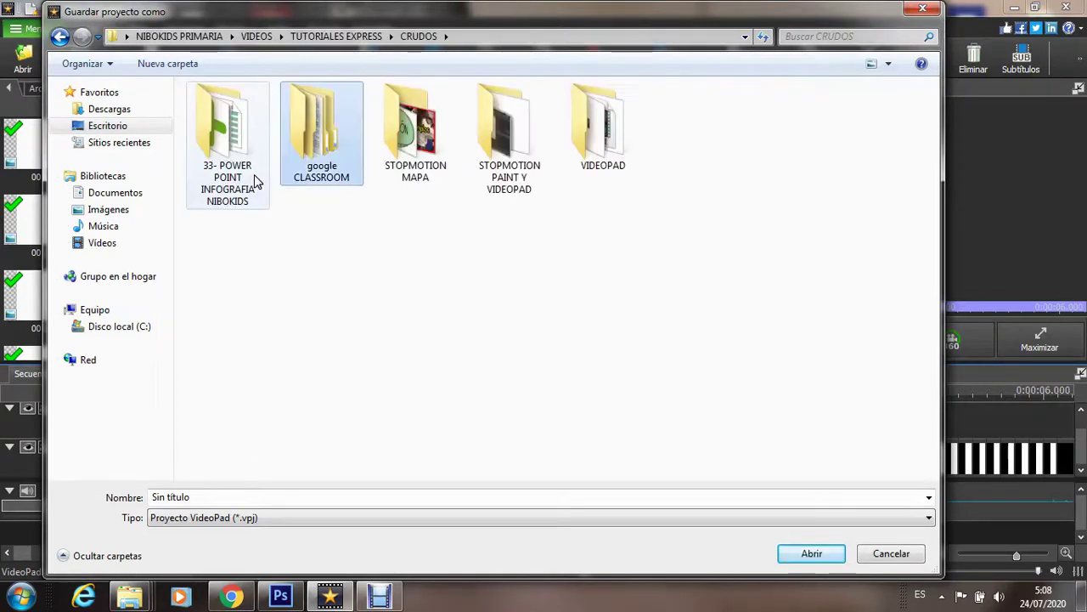
key(Right)
key(Right)
key(Return)
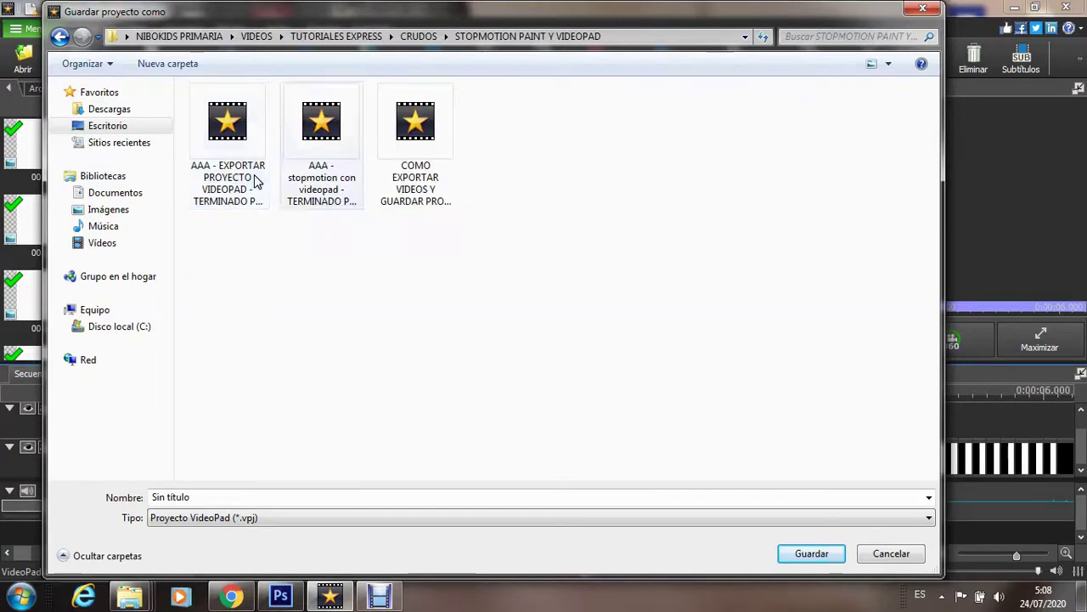
Name the project "FINAL EXPORTAR VIDEOS EN VIDEOPAD" and save it as a VideoPad project.
double_click(195, 500)
text(FINAL EXPOR)
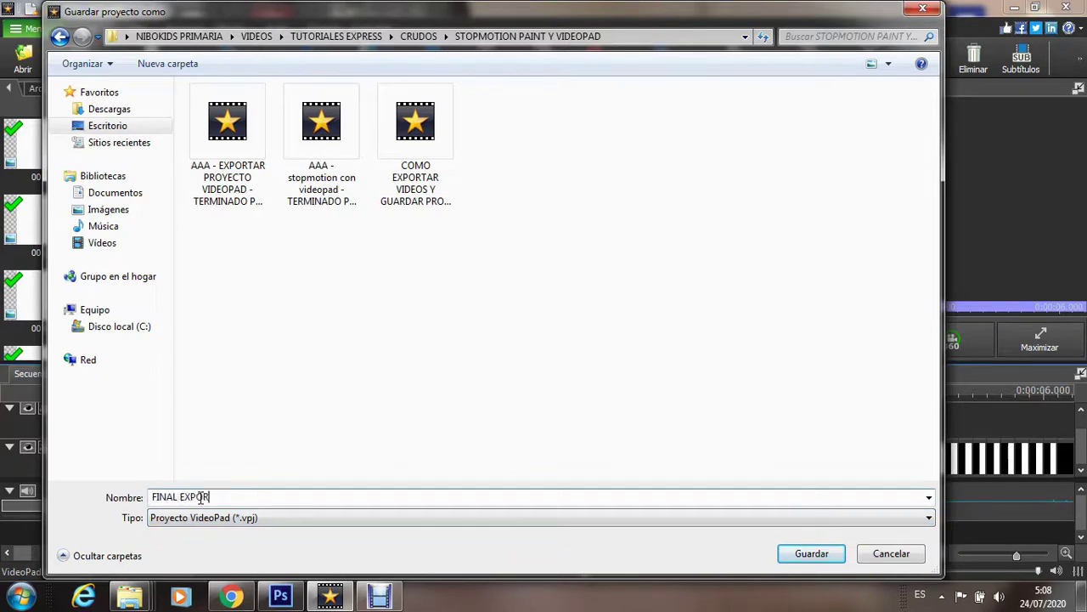
text(TAR VIDEOS EN VIDEO PAD)
click(812, 553)
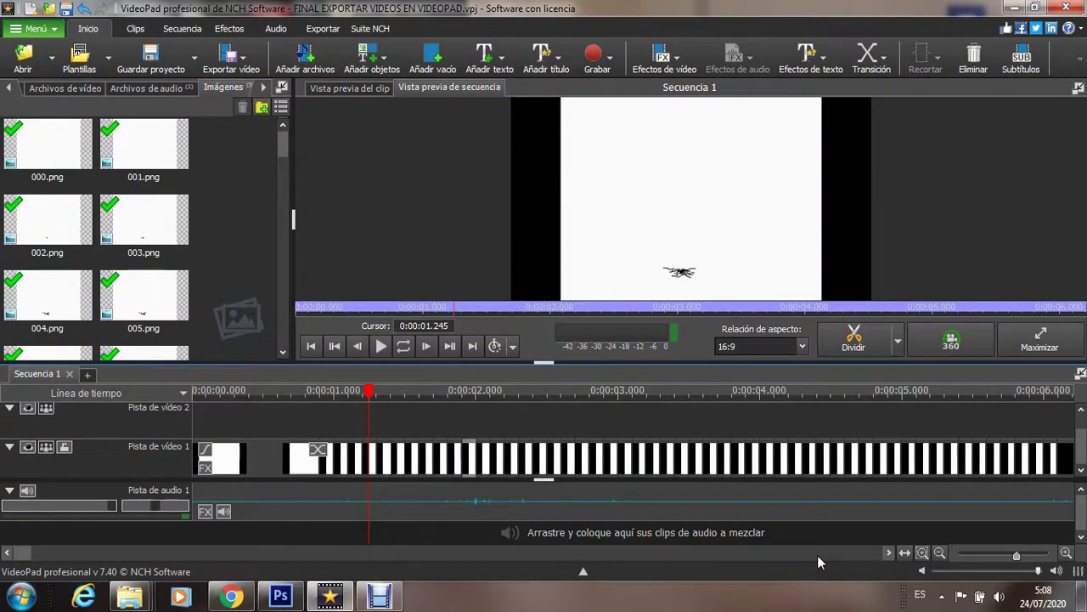
Open the export settings for exporting the sequence as a video file.
click(237, 62)
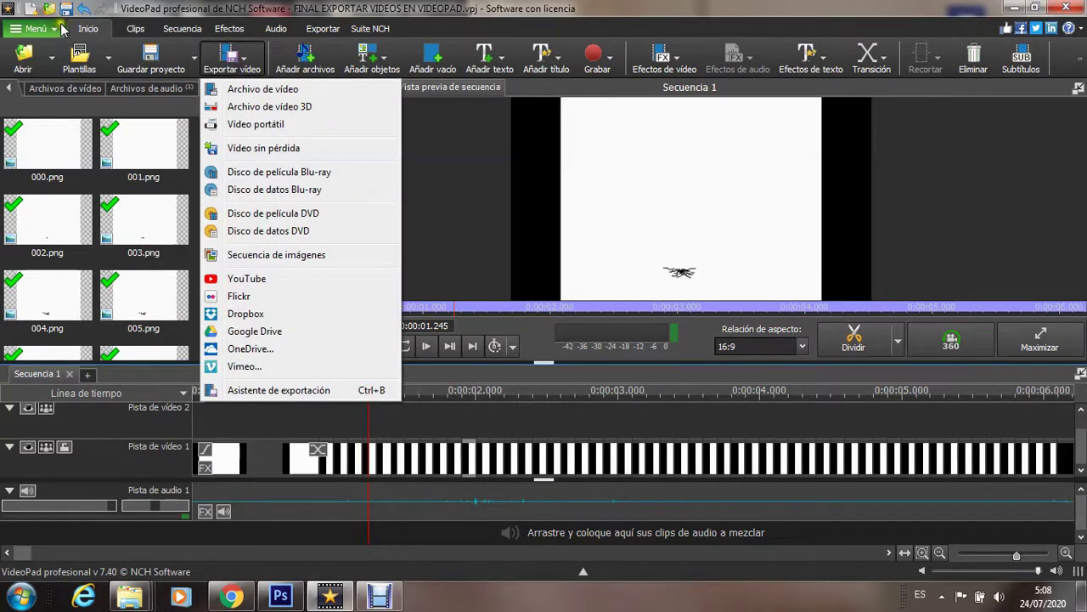
click(245, 90)
drag(412, 85, 340, 75)
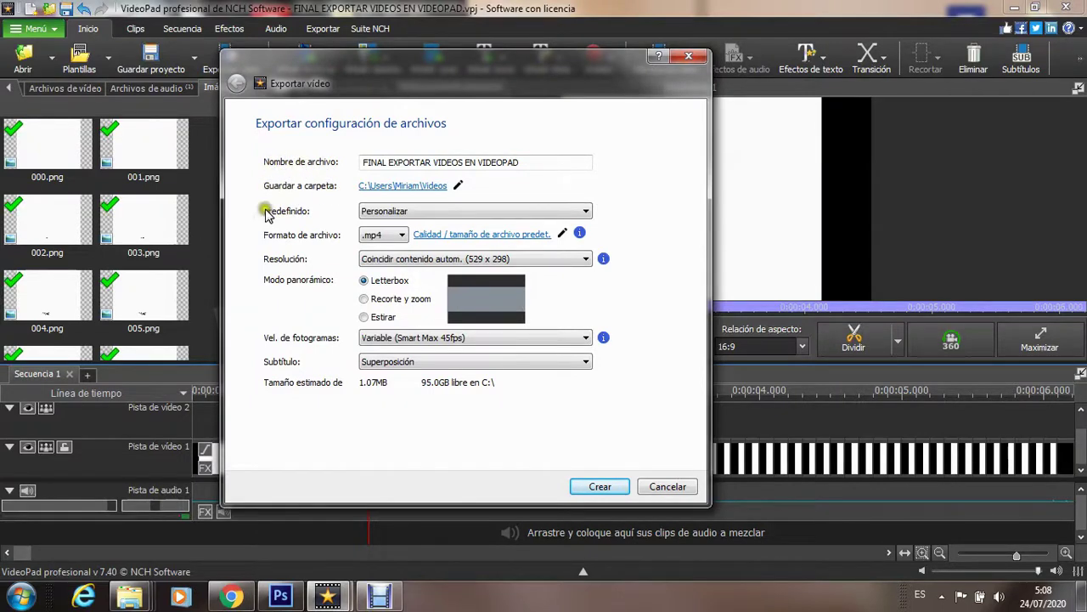
Review the available preset, resolution and frame rate options for the video export without changing them.
click(587, 213)
click(588, 212)
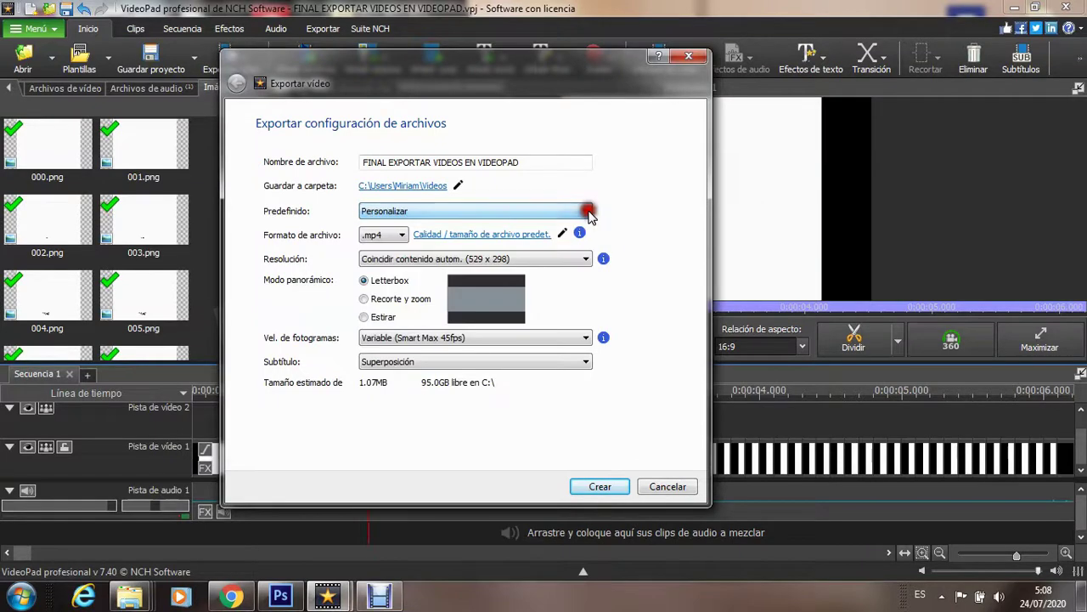
click(417, 260)
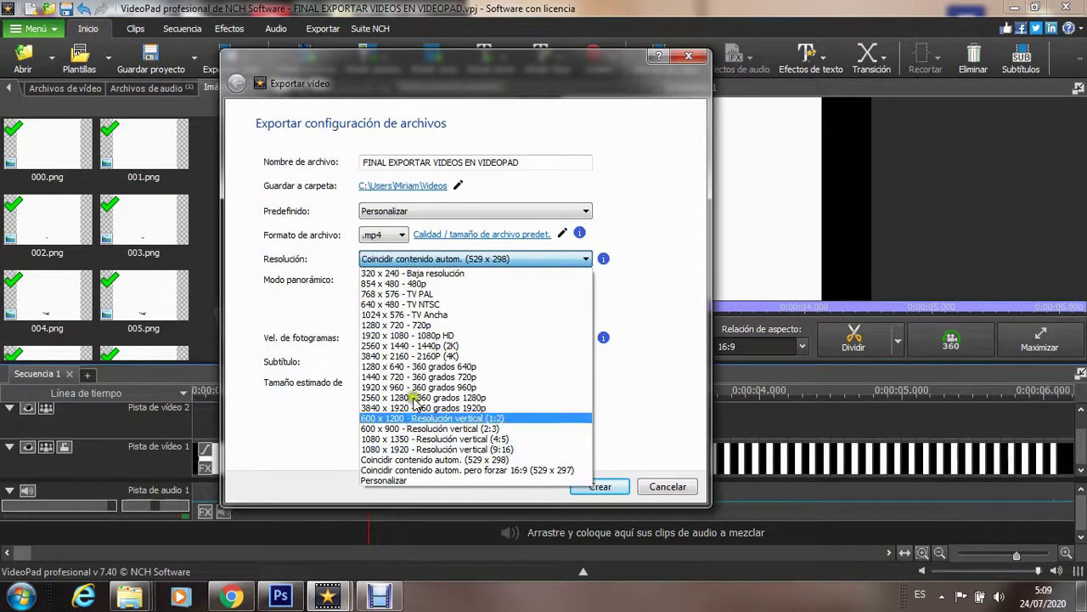
click(286, 313)
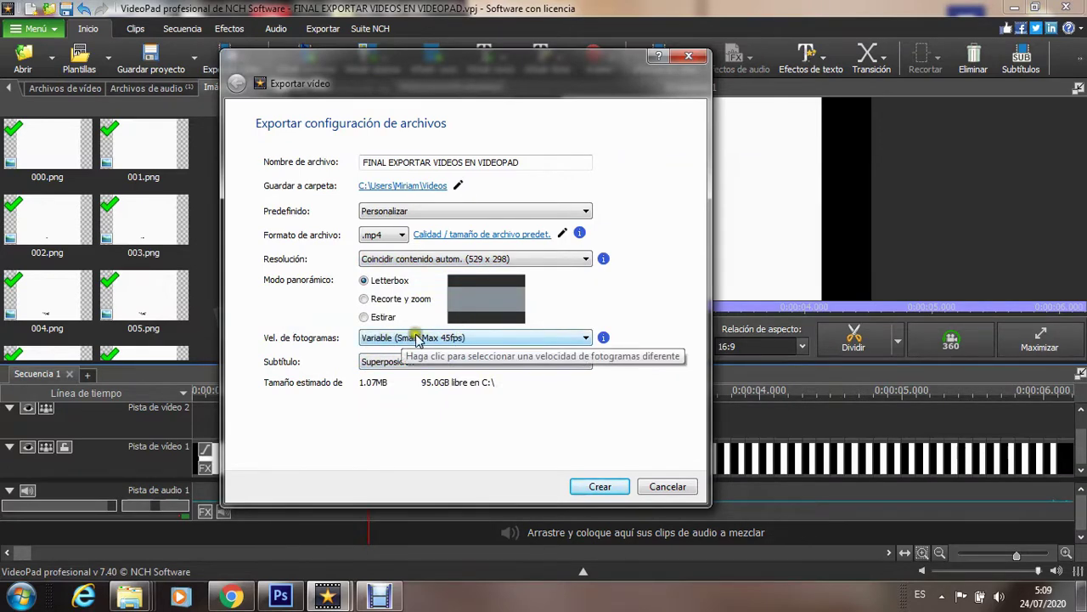
click(450, 338)
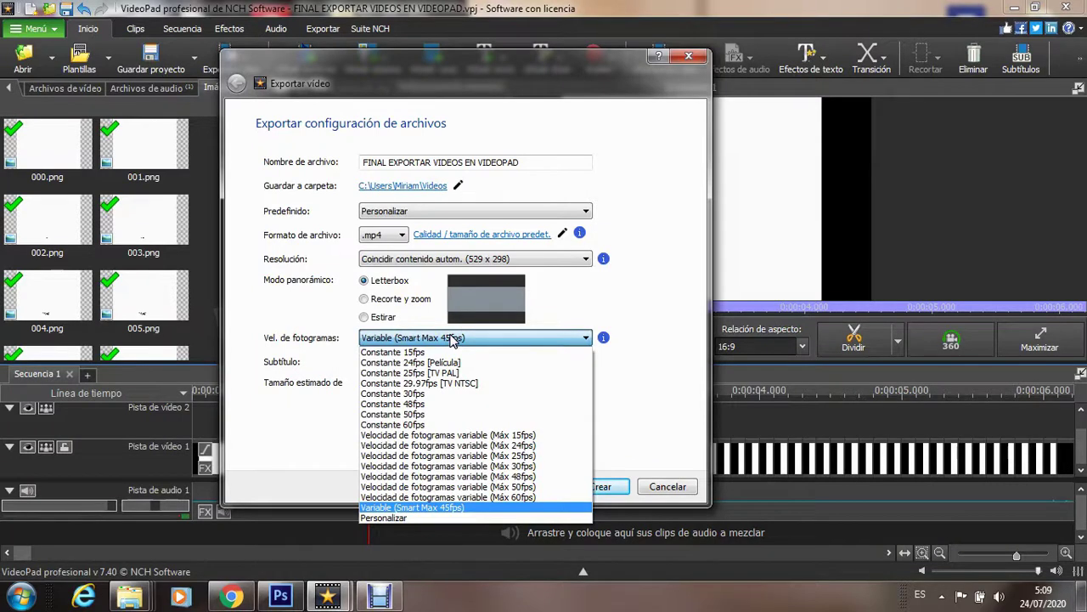
click(231, 340)
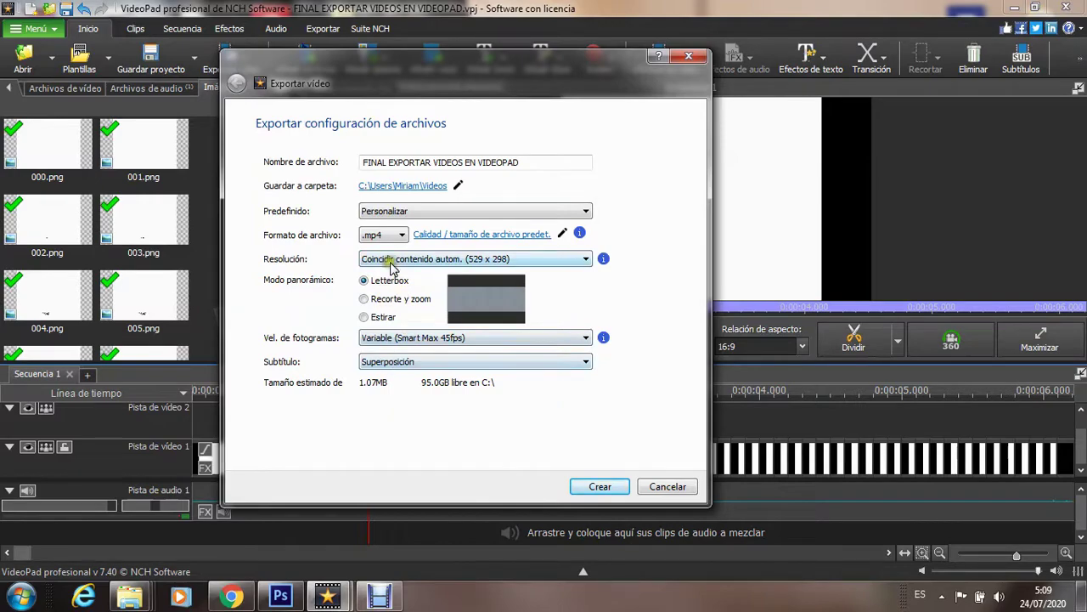
Export the mp4 video as "FINAL EXPORTAR VIDEOS EN VIDEOPAD (VIDEO)" into the STOPMOTION PAINT Y VIDEOPAD folder.
click(433, 189)
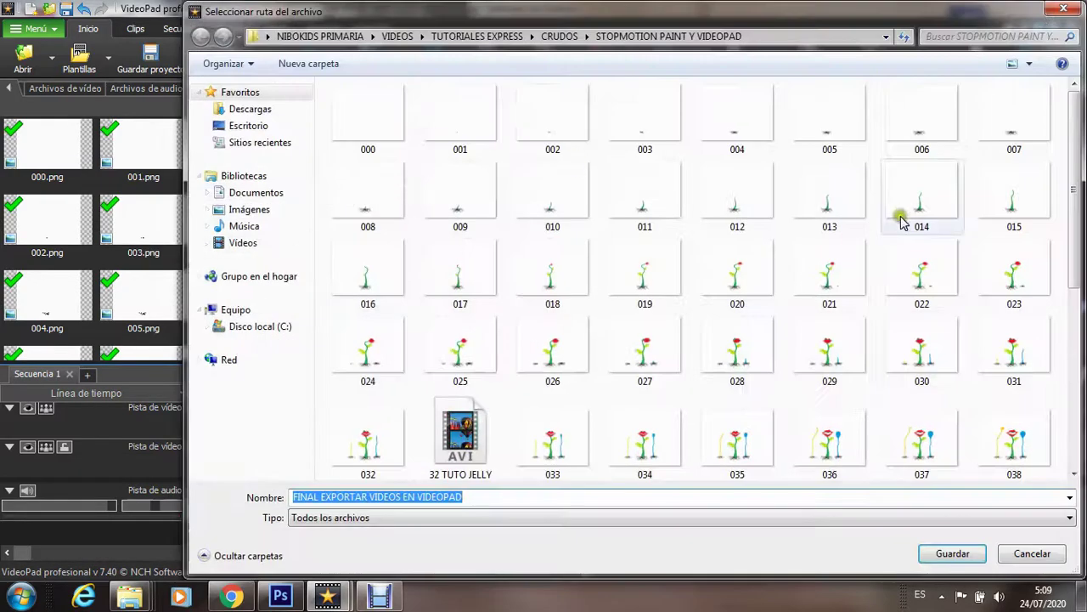
drag(1076, 195, 1077, 267)
drag(1077, 353, 1076, 387)
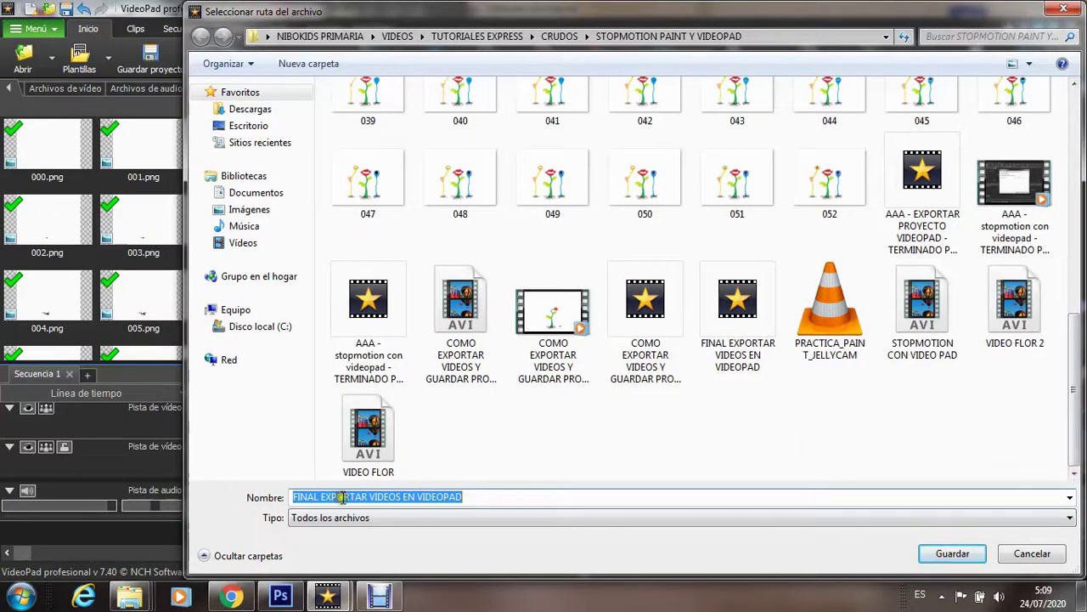
click(463, 499)
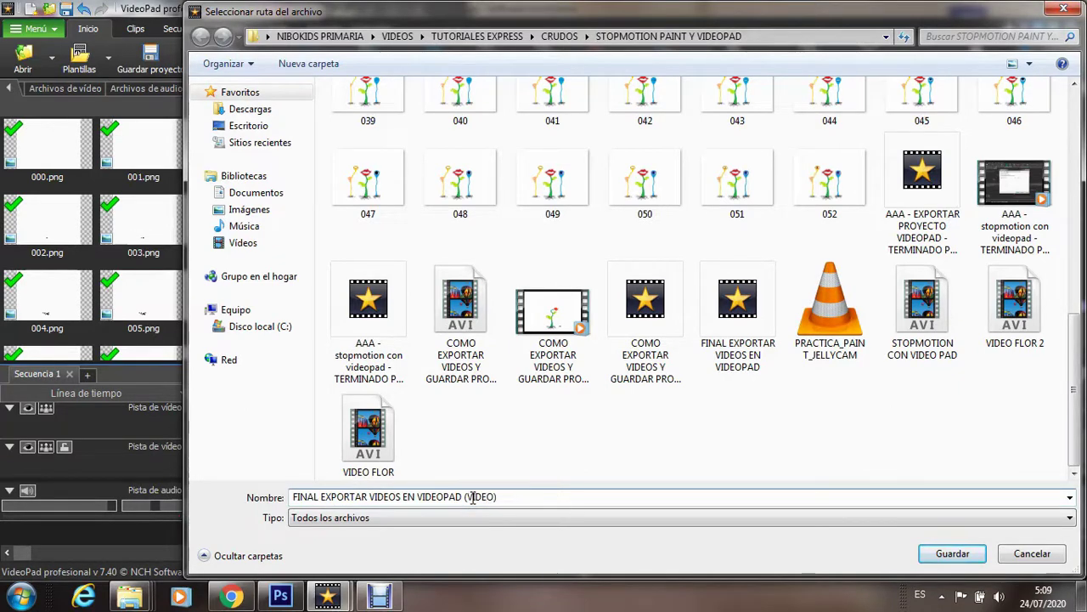
click(953, 553)
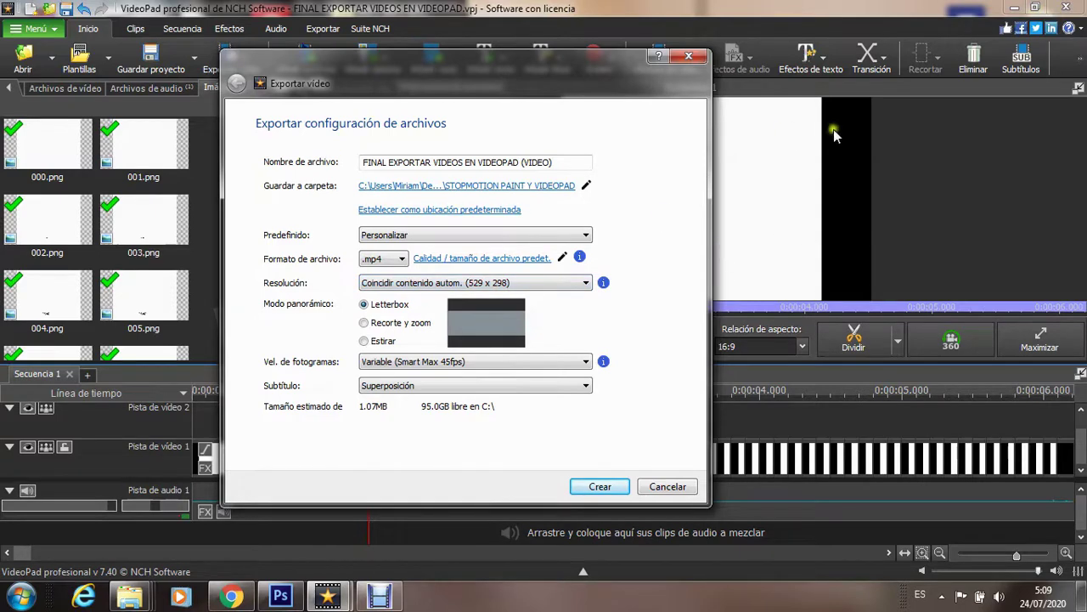
click(600, 487)
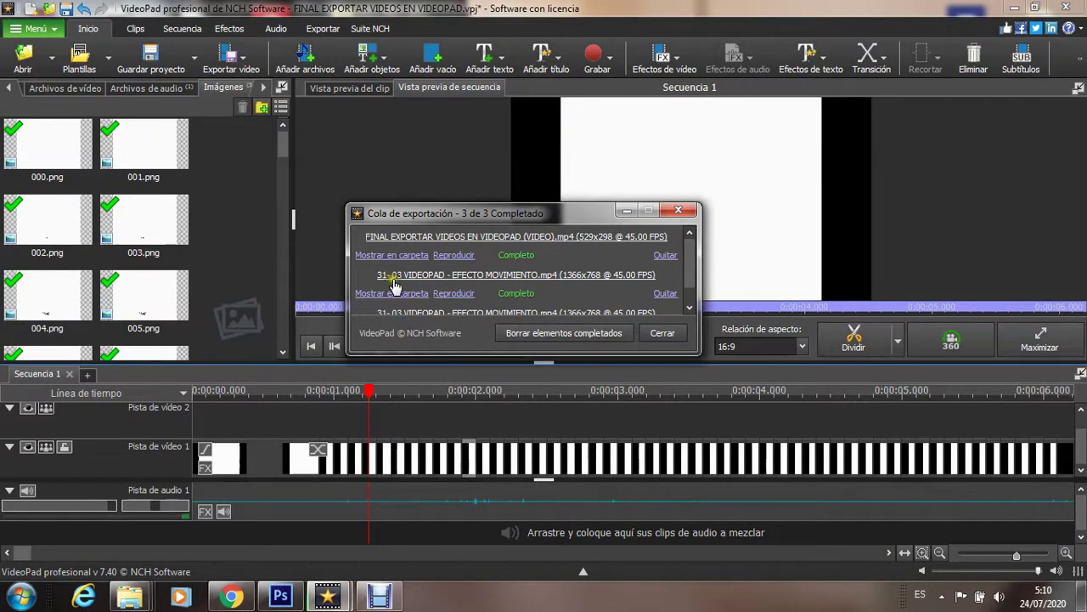
Remove the two older "31-03 VIDEOPAD - EFECTO MOVIMIENTO" entries from the export queue.
click(666, 293)
click(665, 293)
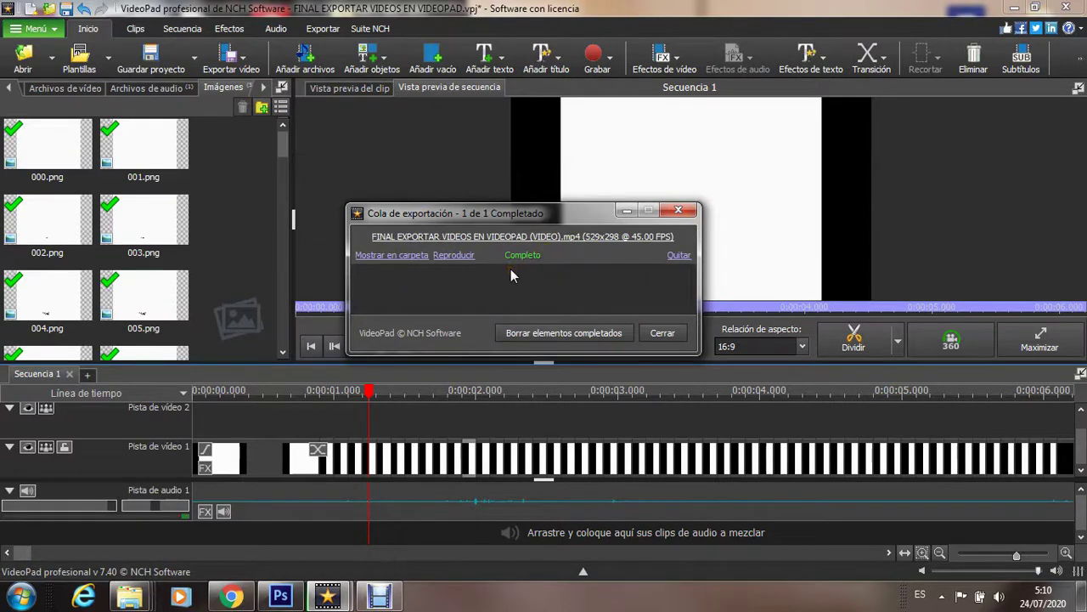
Show the exported video in its folder and open "FINAL EXPORTAR VIDEOS EN VIDEOPAD (VIDEO)" to play it.
click(414, 257)
click(712, 216)
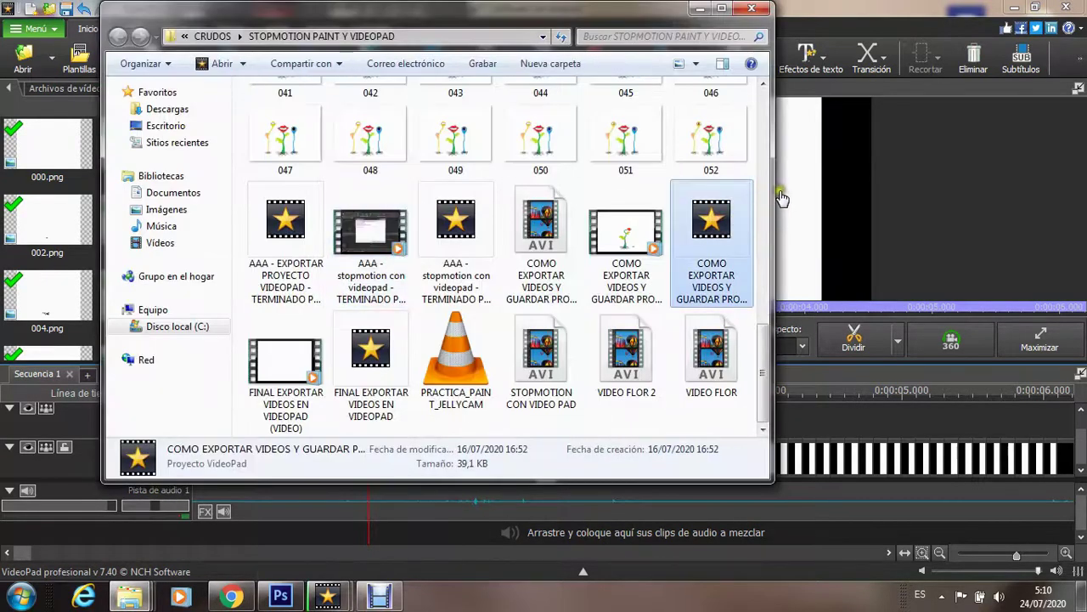
click(374, 361)
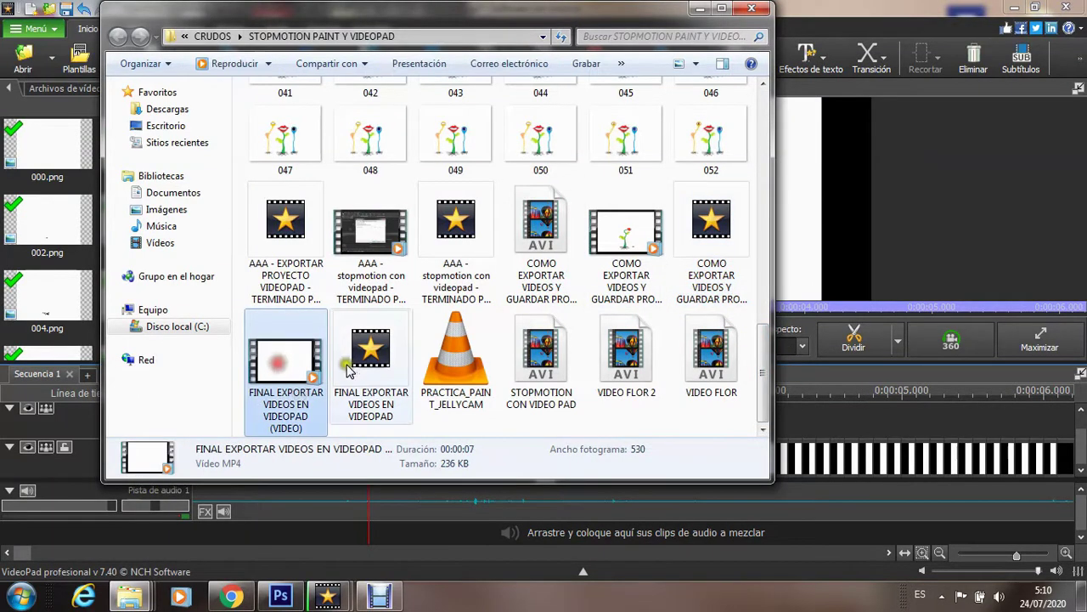
click(280, 361)
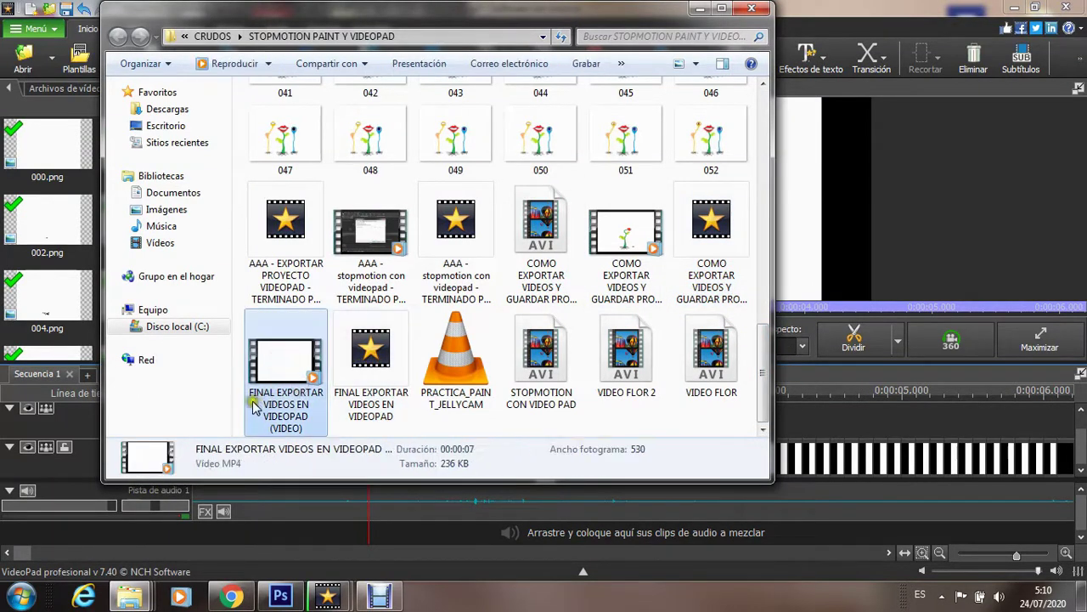
double_click(284, 367)
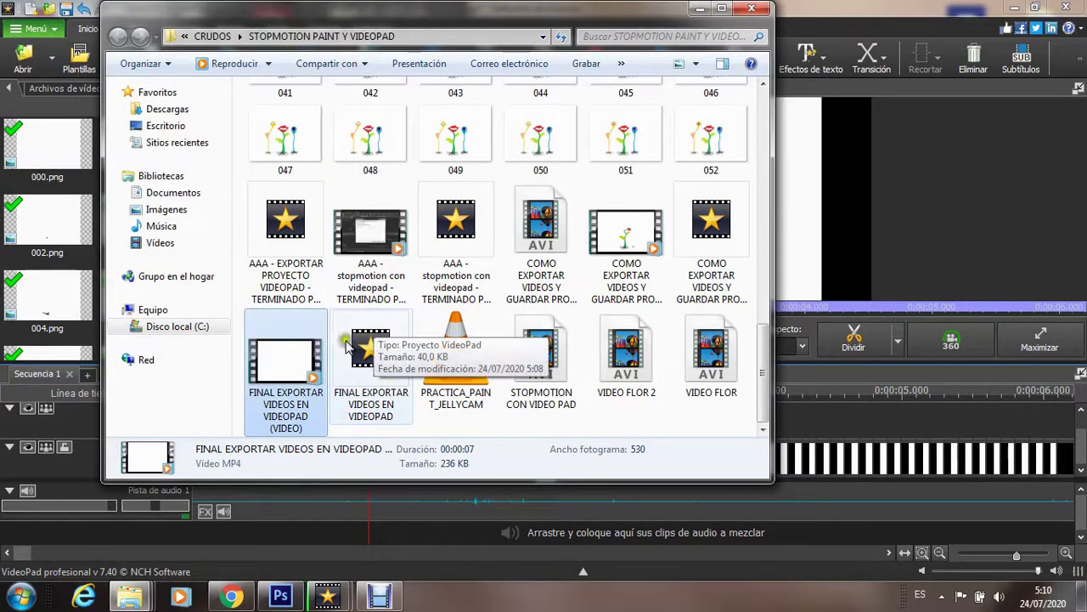
Check the saved "FINAL EXPORTAR VIDEOS EN VIDEOPAD" project file, and close the folder and the export queue.
click(361, 355)
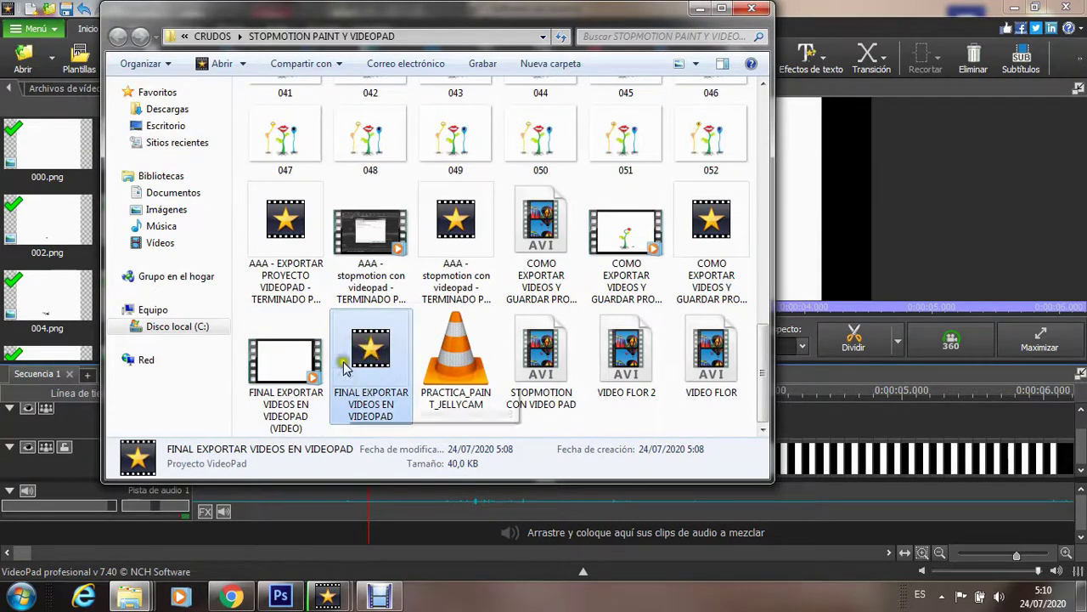
click(751, 8)
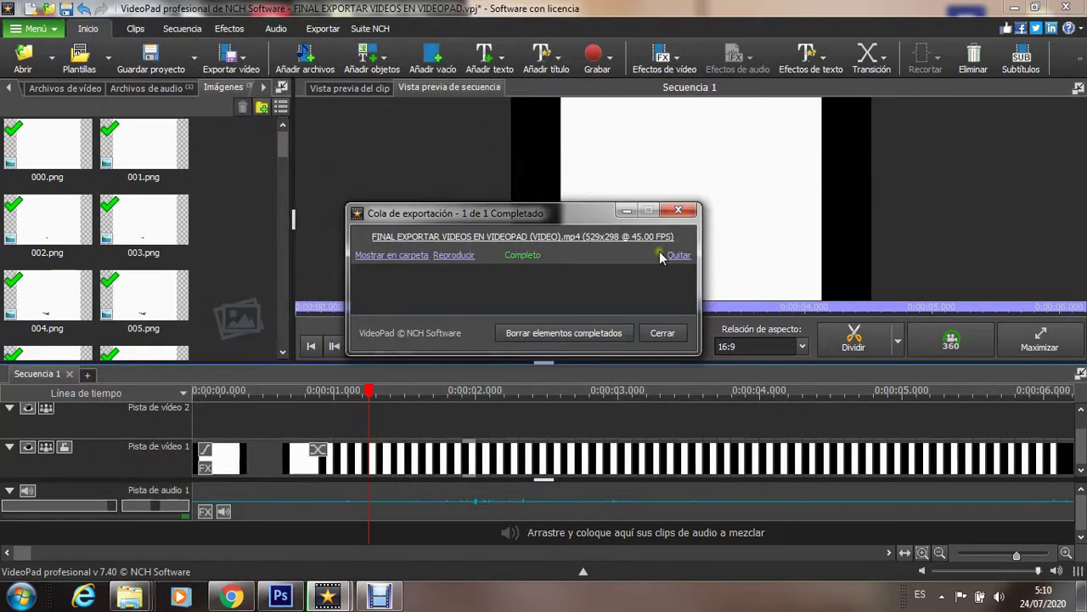
click(679, 209)
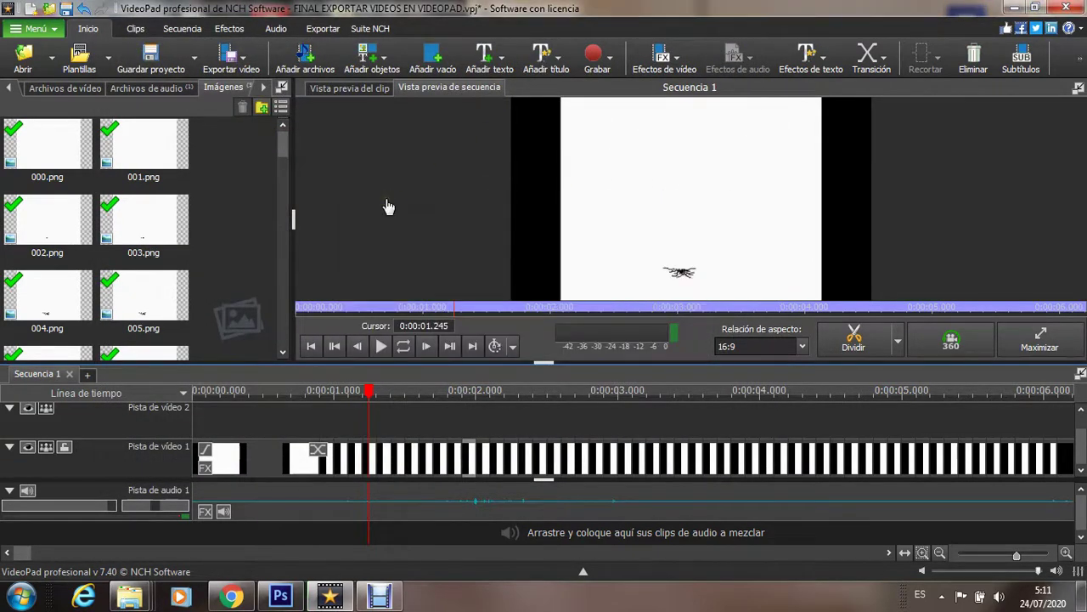